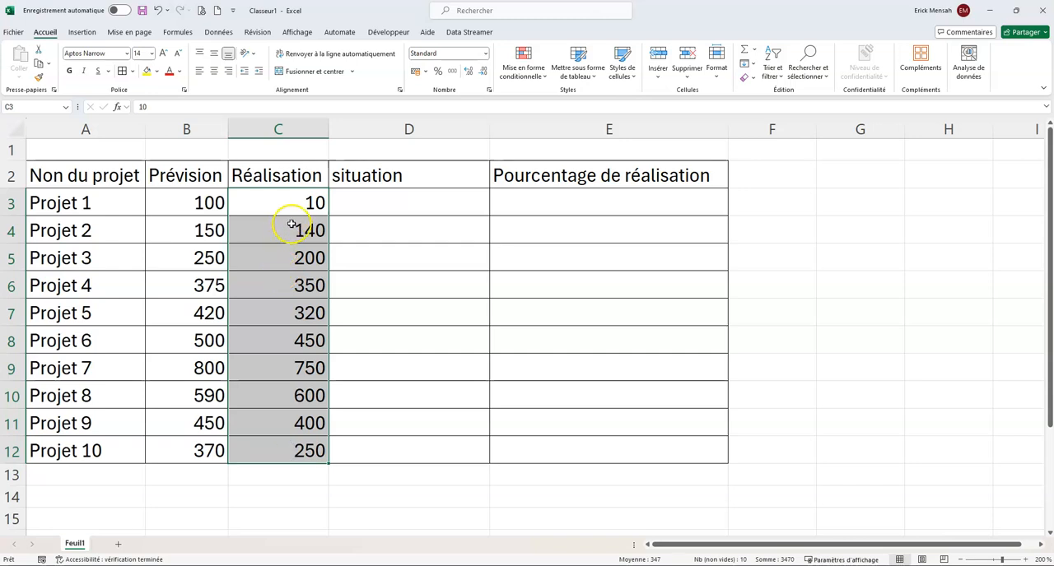
- Calculate Projet 1's completion percentage in E3 with =C3/B3 and fill the formula down to E12
click(521, 206)
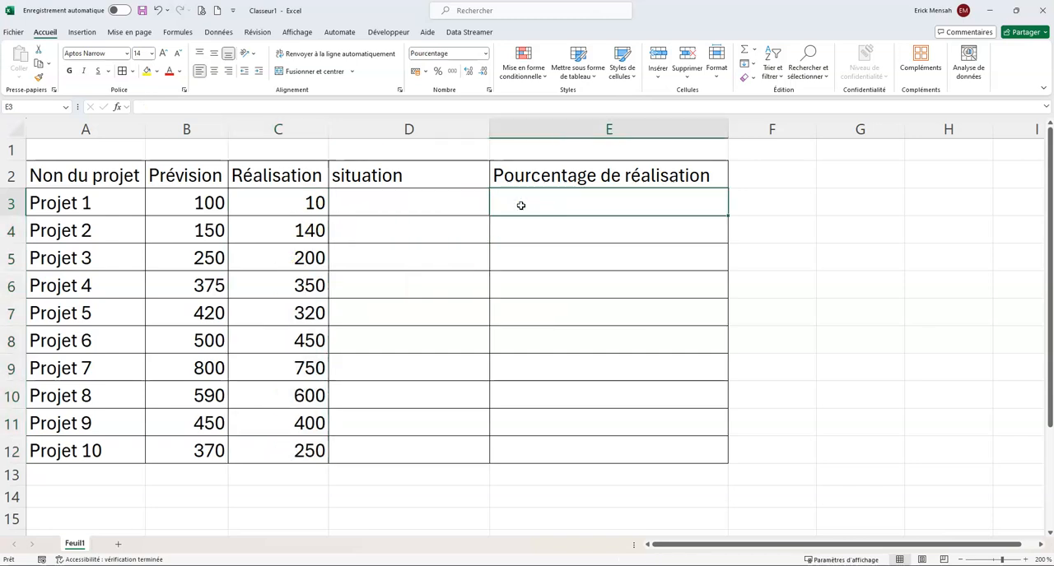
text(=)
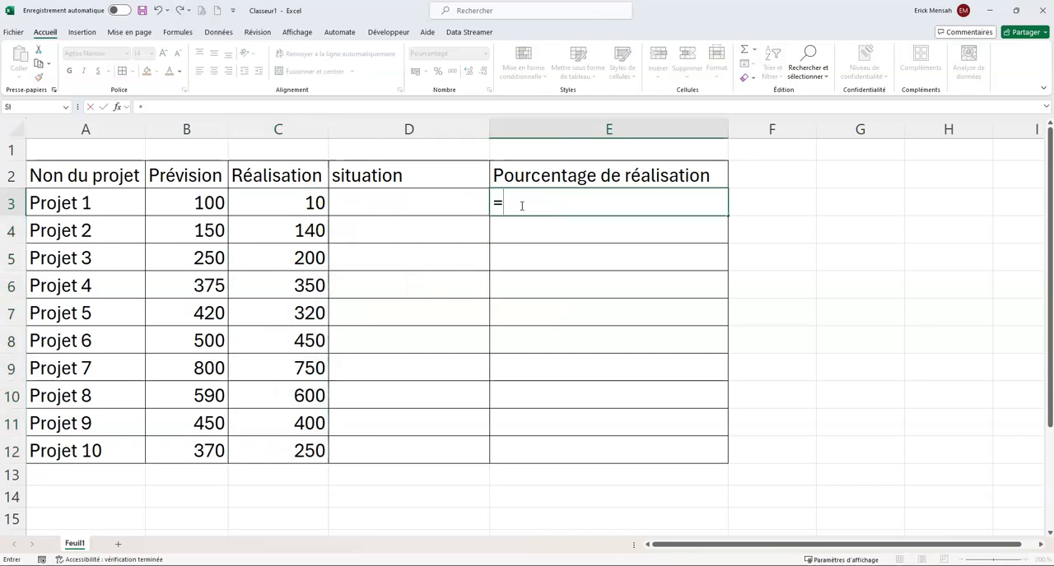
click(320, 203)
text(/)
click(217, 201)
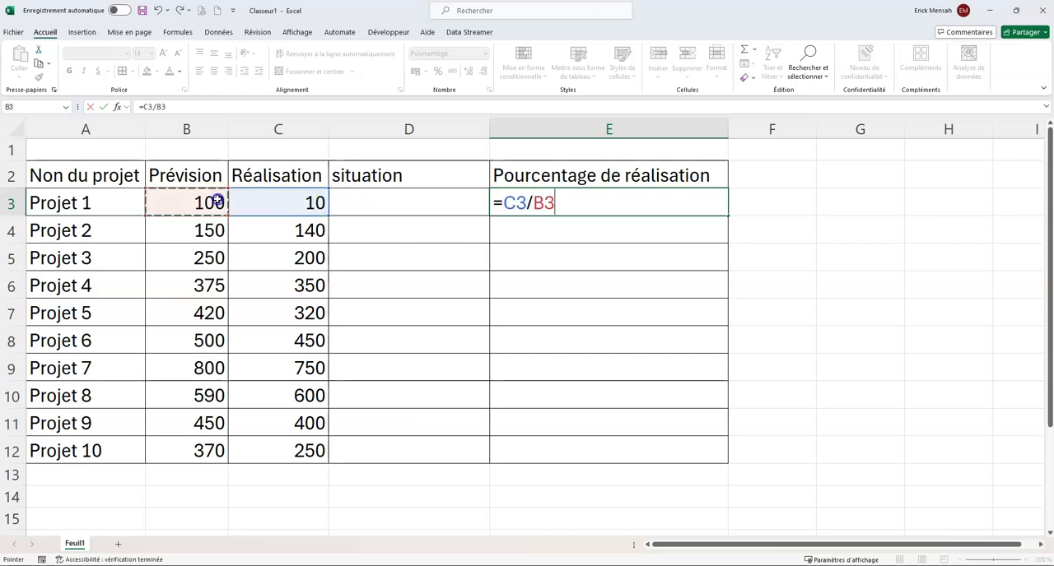
key(Return)
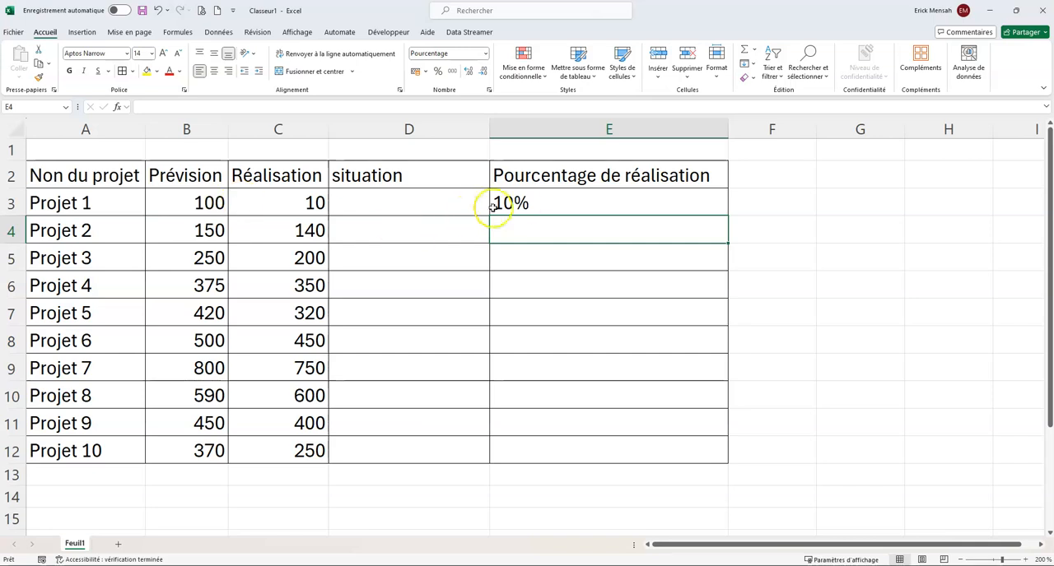
click(510, 204)
double_click(728, 216)
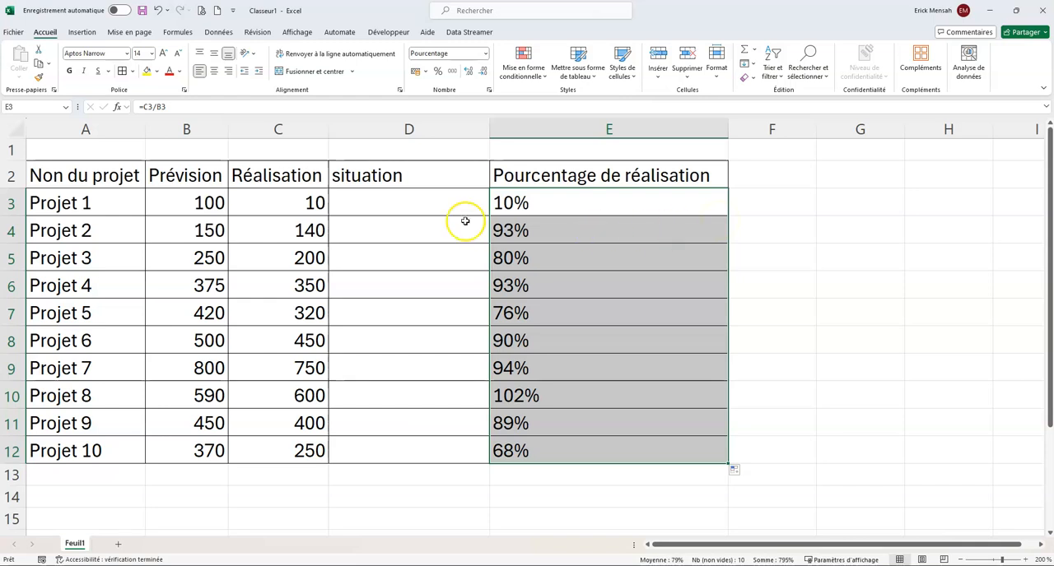
- Insert the logical function SI in D3 with the logical test E3<1
click(383, 200)
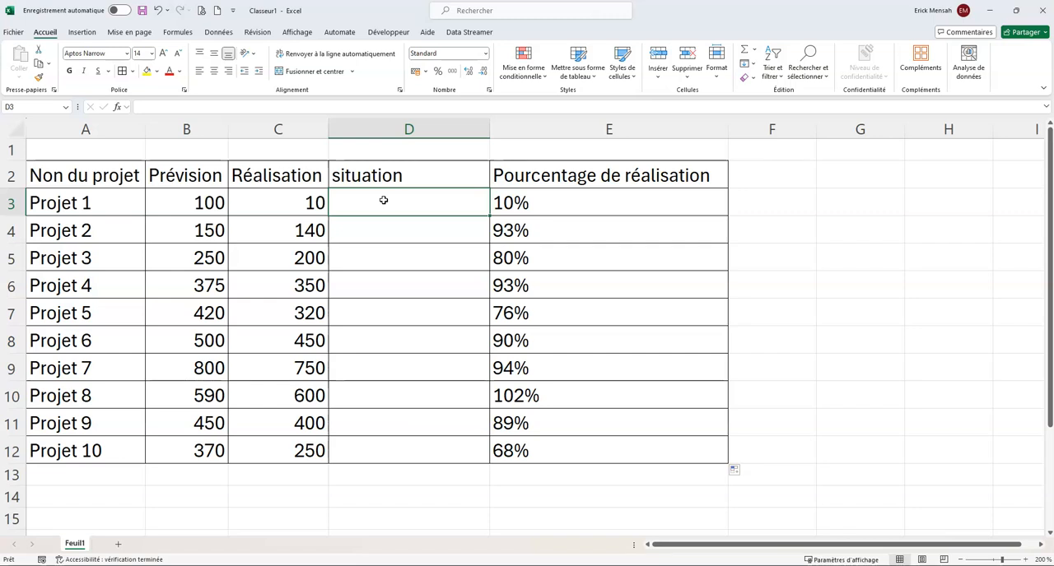
click(178, 33)
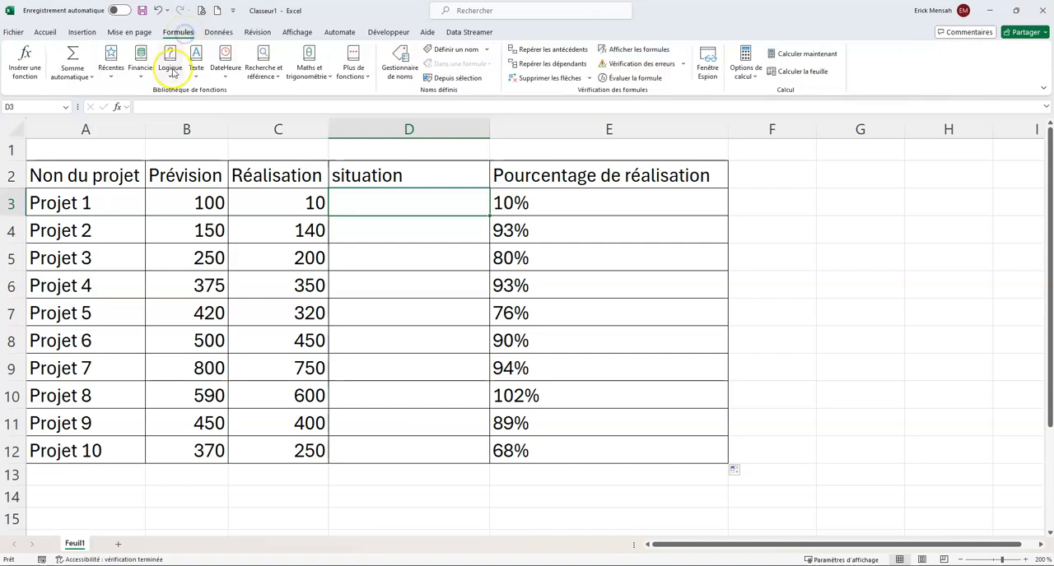
click(170, 70)
click(194, 293)
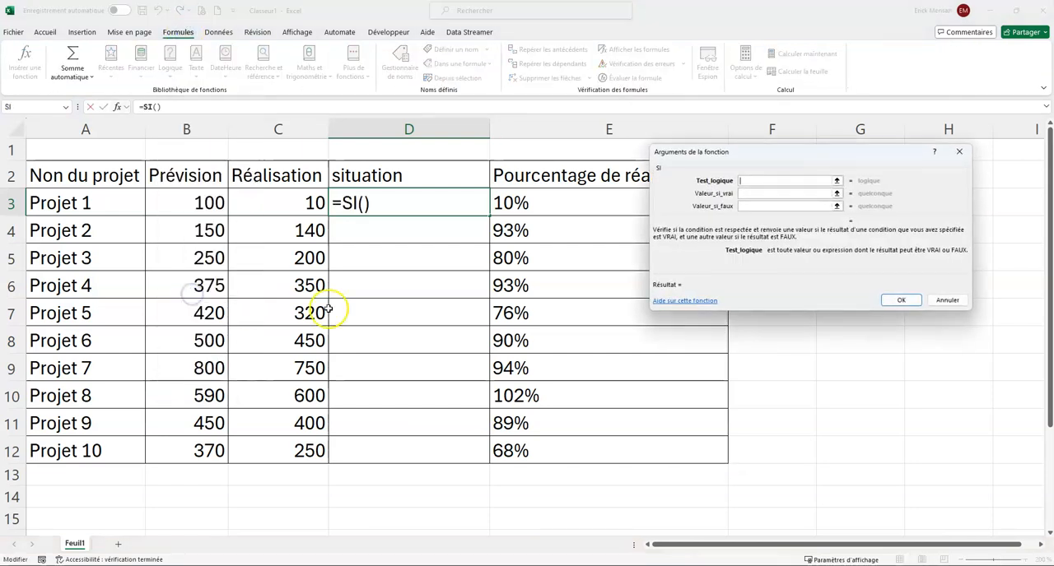
click(520, 205)
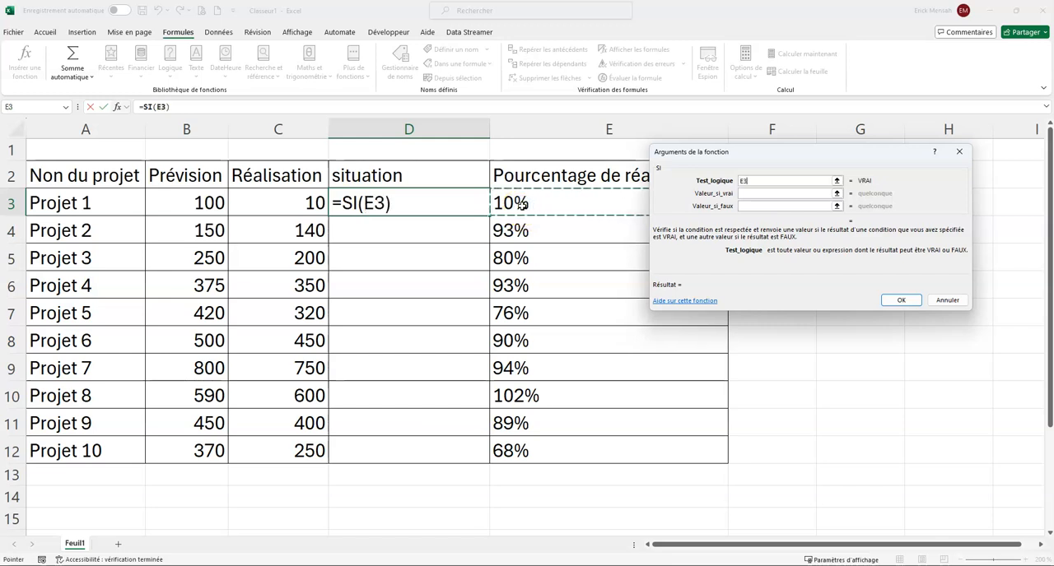
text(<1)
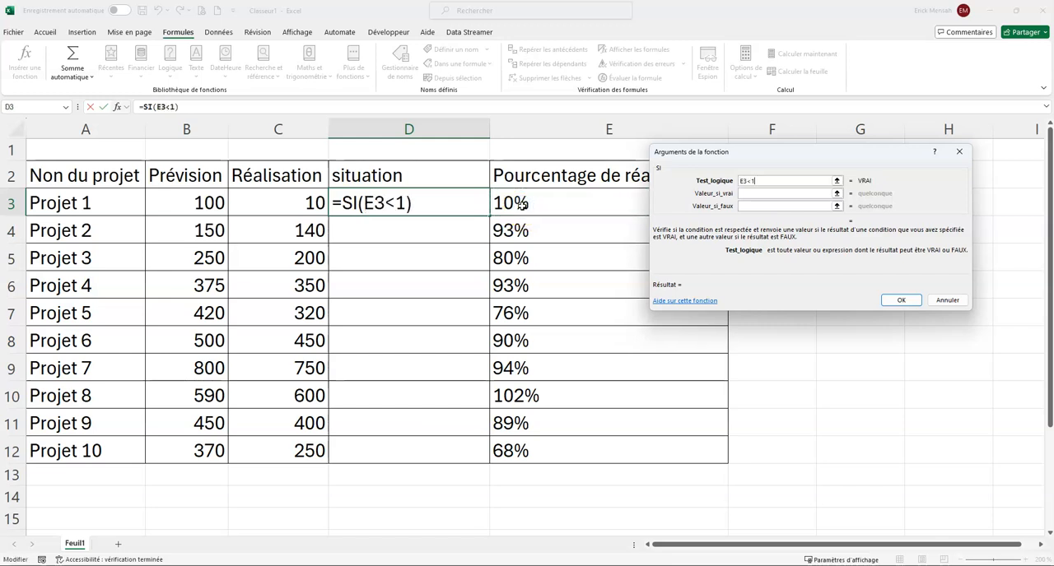
- Make the SI function return "En cours" when true and "Terminé" when false, and confirm the formula
click(745, 193)
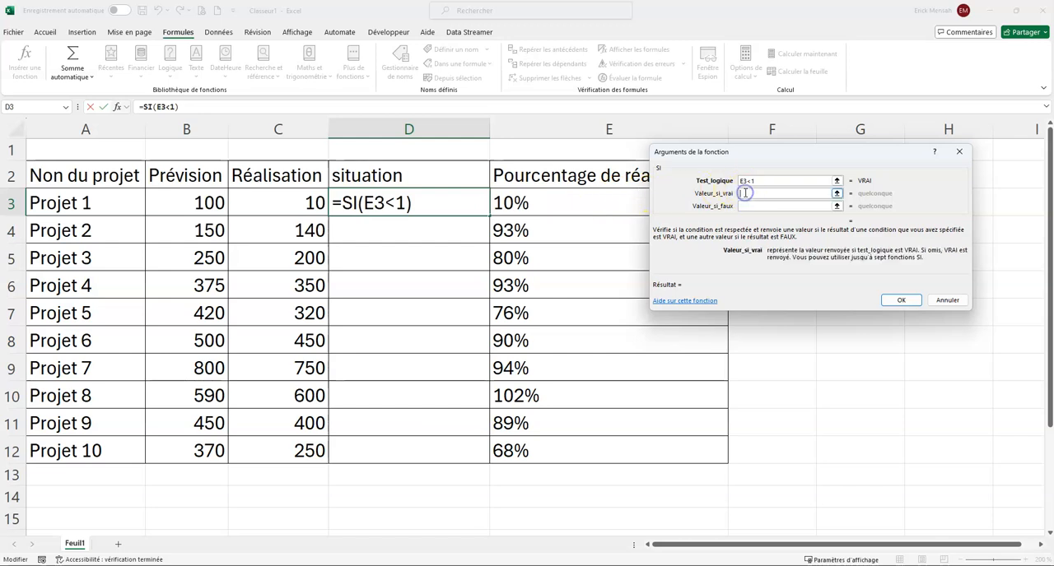
text("En)
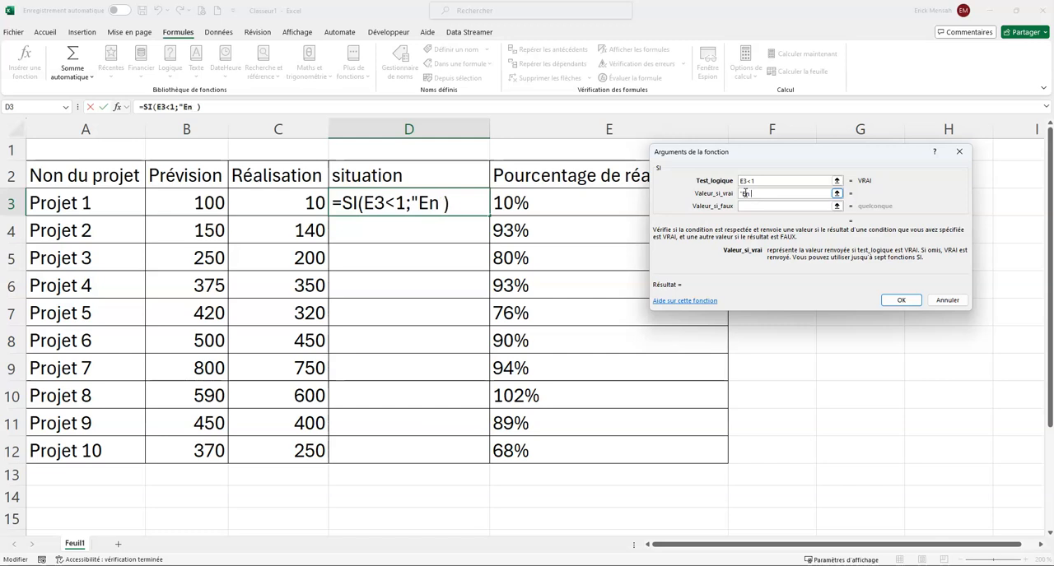
text( cours)
click(759, 222)
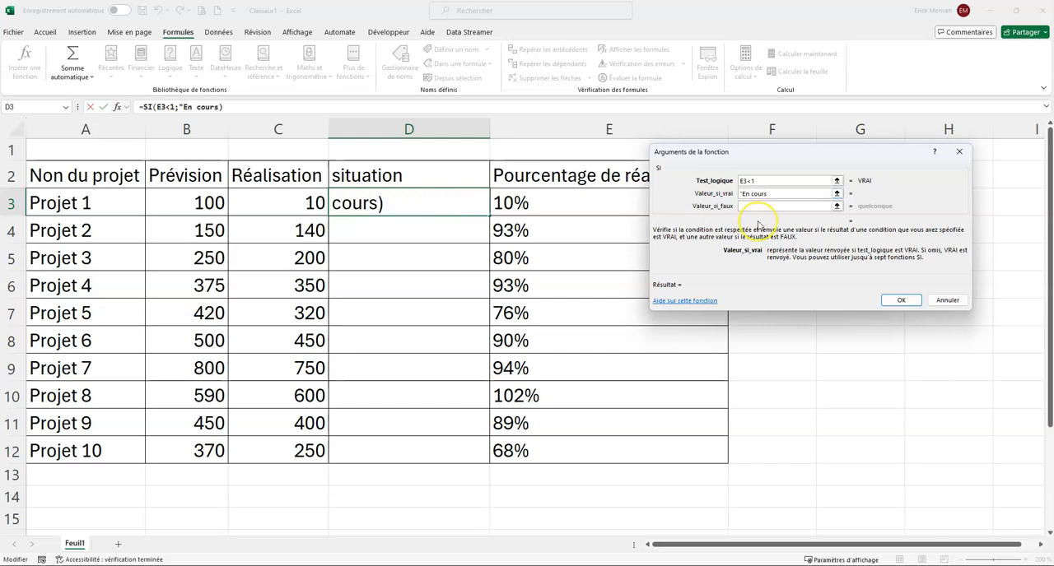
text(")
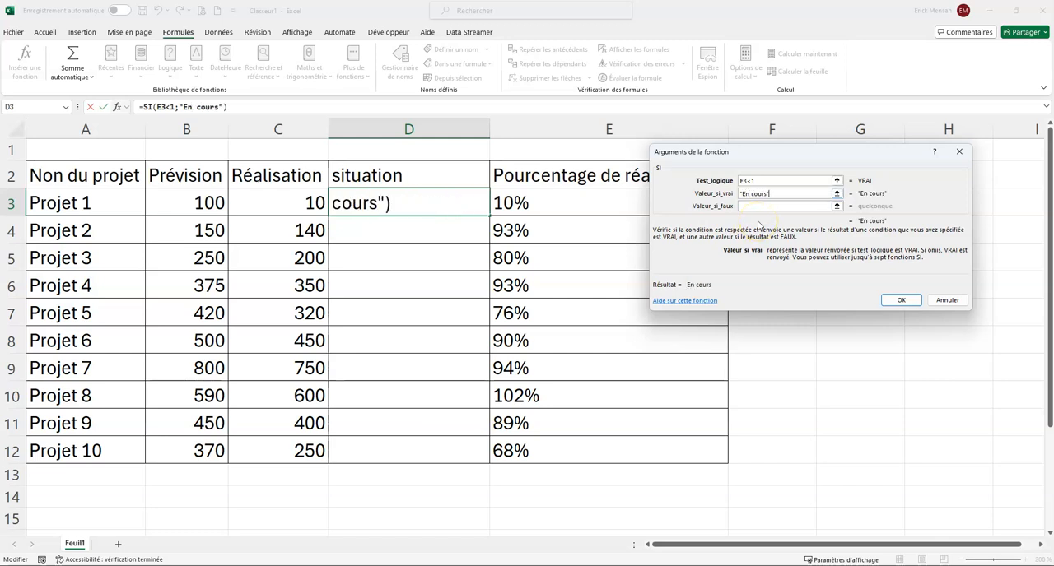
click(749, 206)
text("Termi)
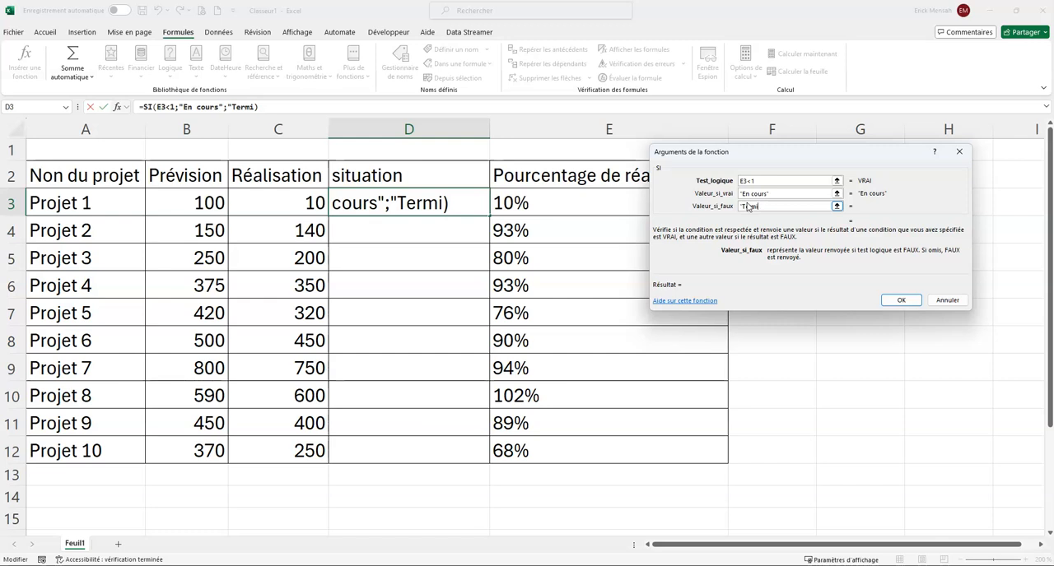
text(né")
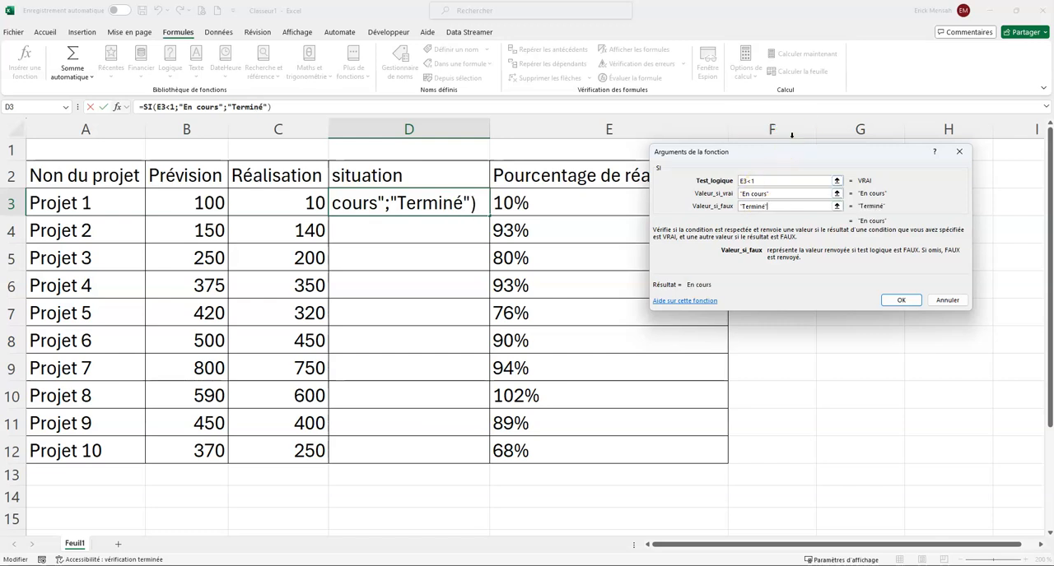
click(901, 300)
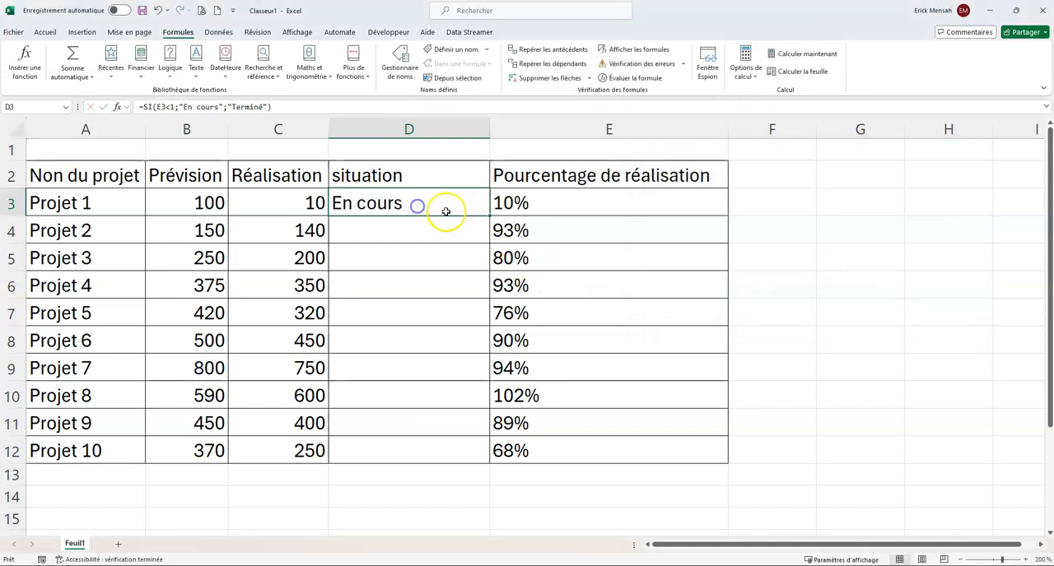
- Fill the situation formula from D3 down to D12 and check the formula for Projet 8
double_click(490, 217)
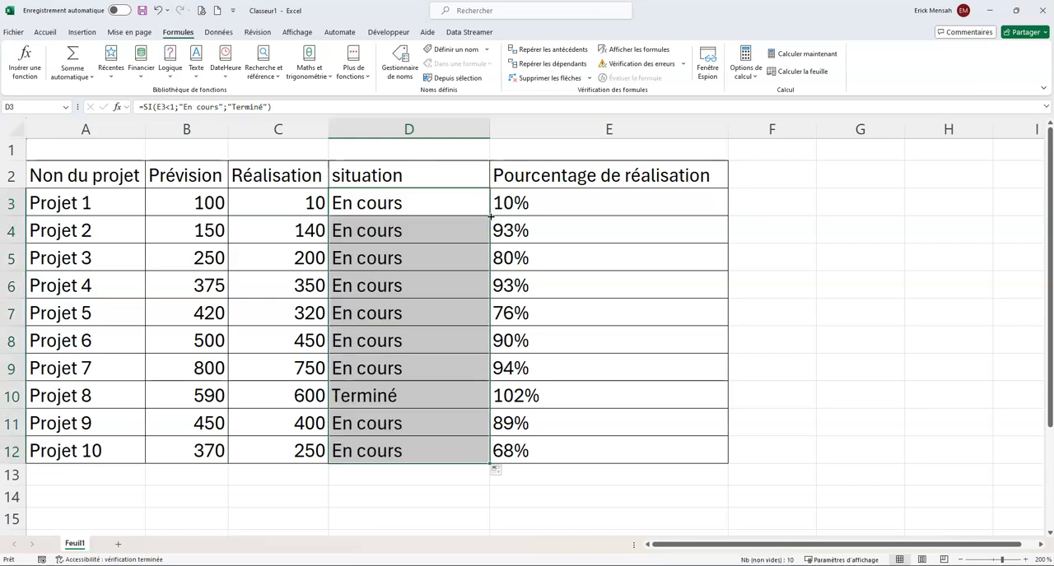
click(396, 399)
click(465, 397)
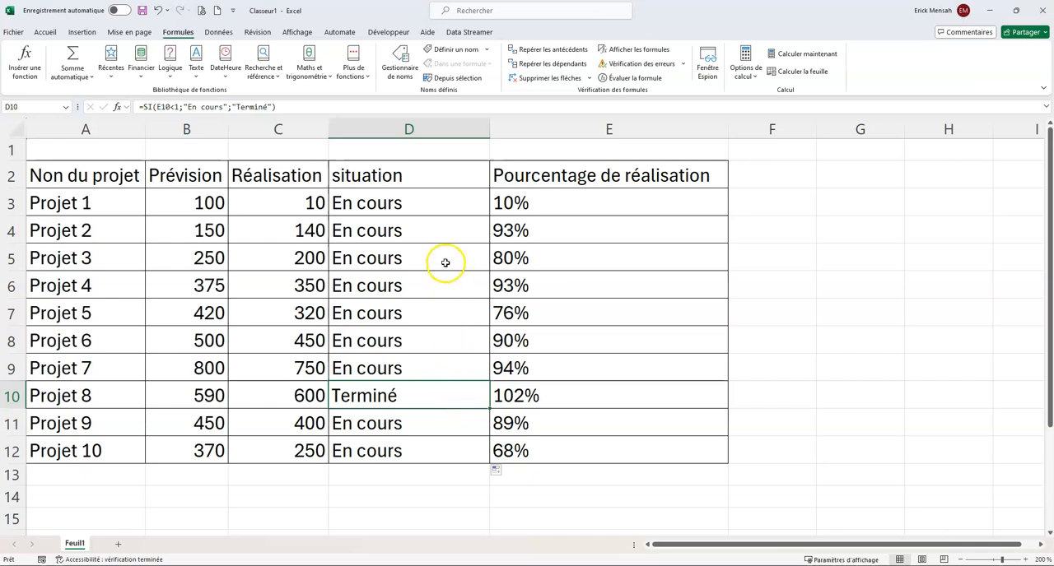
- Add a conditional format to D3:D12 giving cells equal to "En cours" a light red fill with dark red text
drag(419, 207, 389, 445)
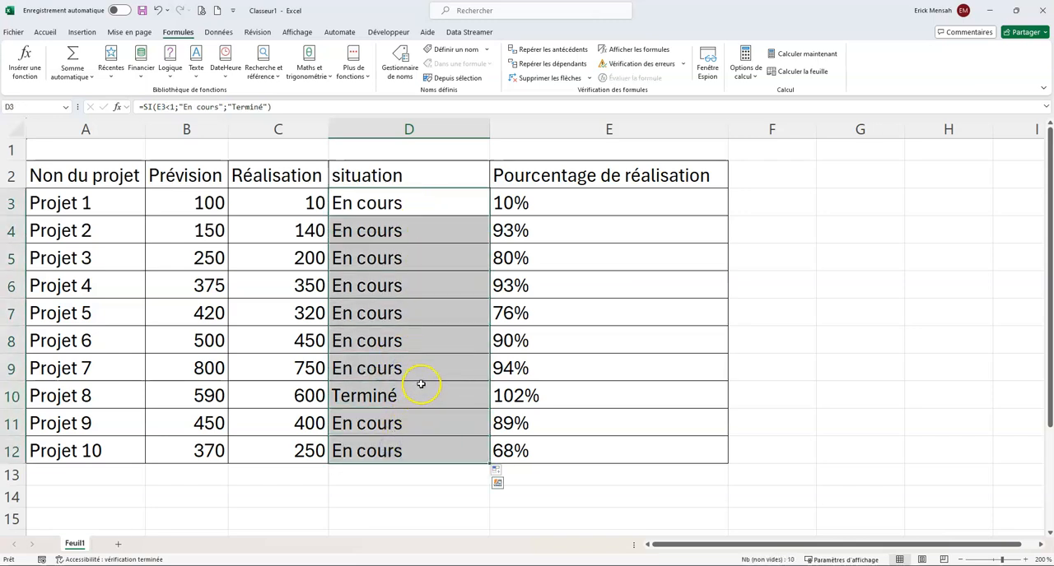
click(44, 32)
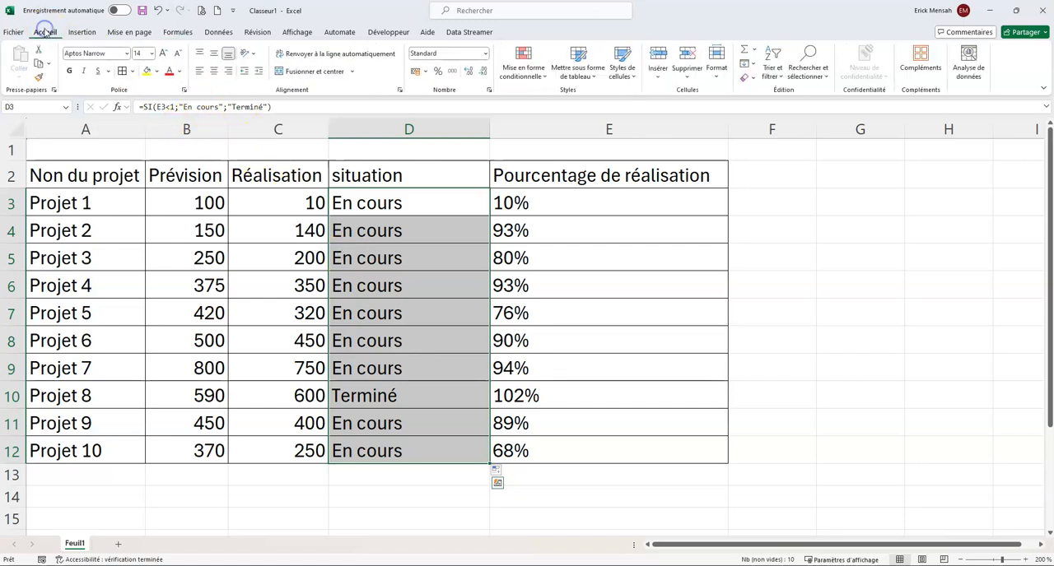
click(522, 71)
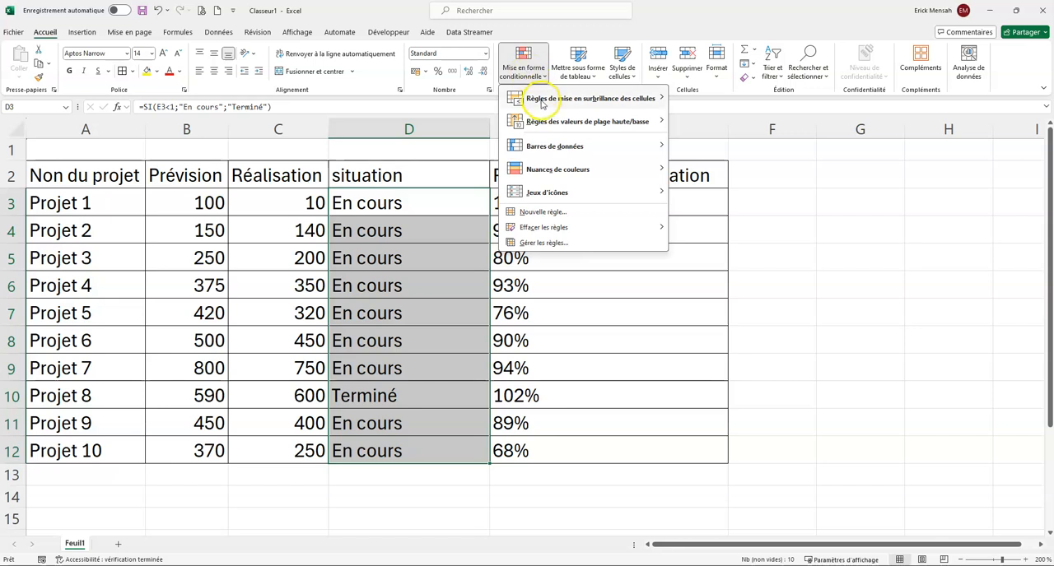
mouse_move(541, 103)
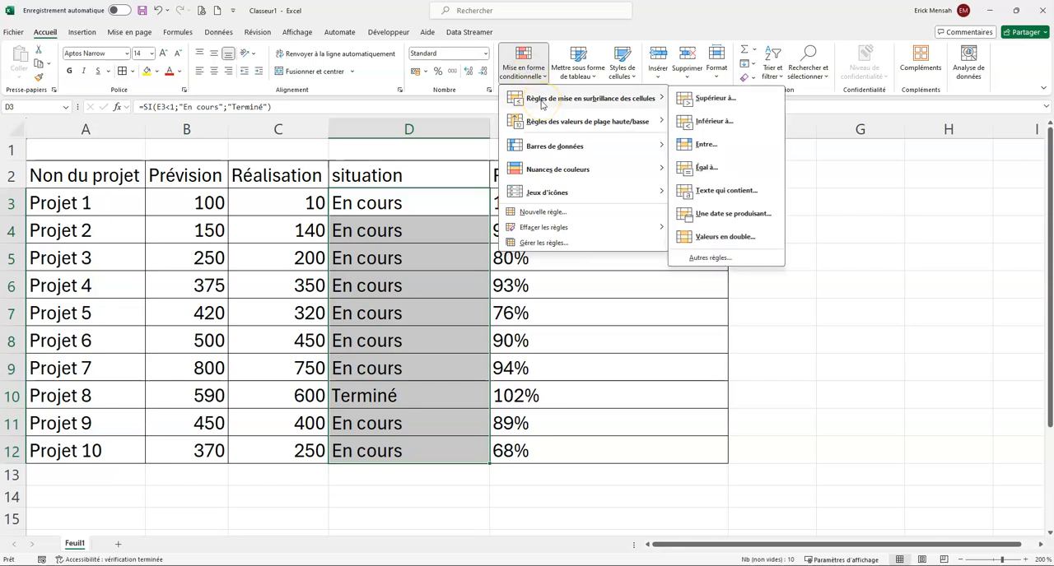
click(712, 168)
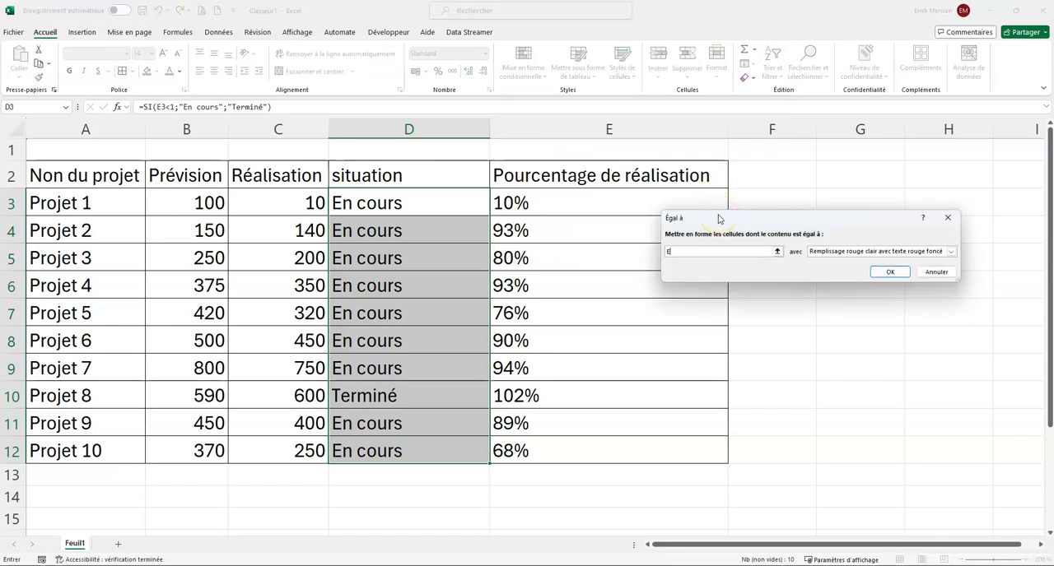
text(En cours)
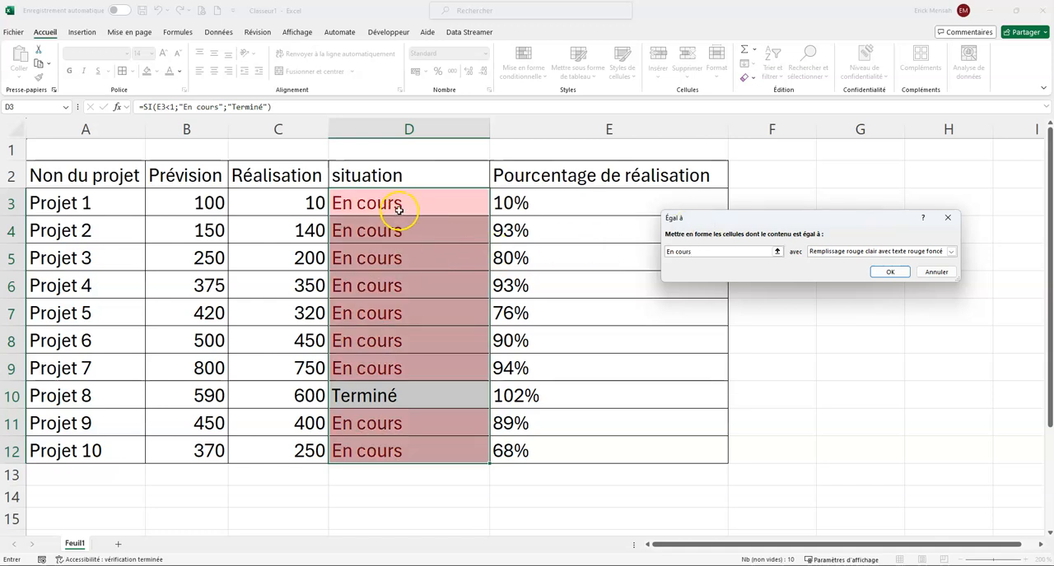
click(888, 272)
- Add a second rule to D3:D12 giving cells equal to "Terminé" a green fill with dark green text
click(522, 67)
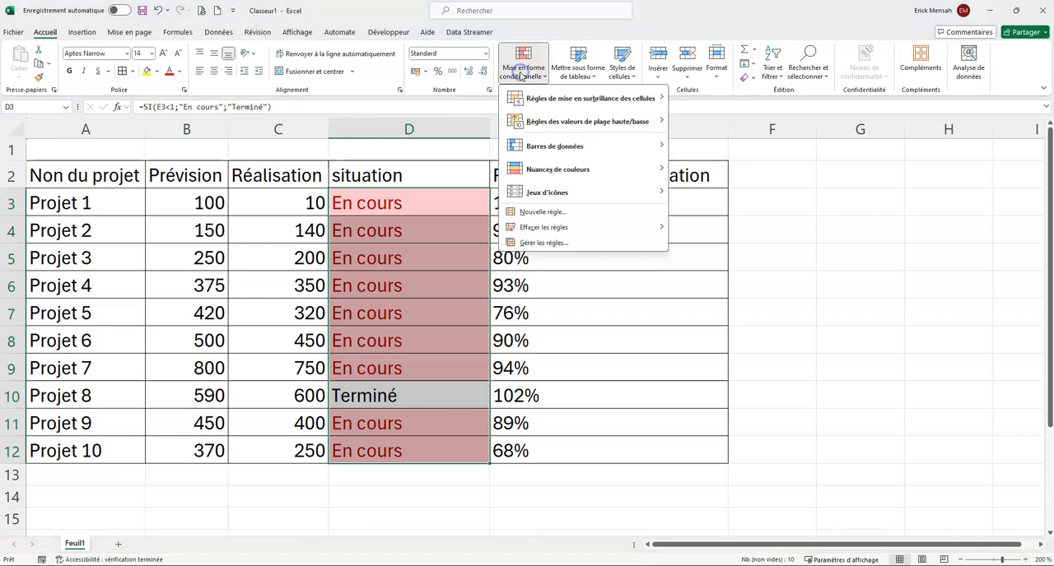
mouse_move(550, 100)
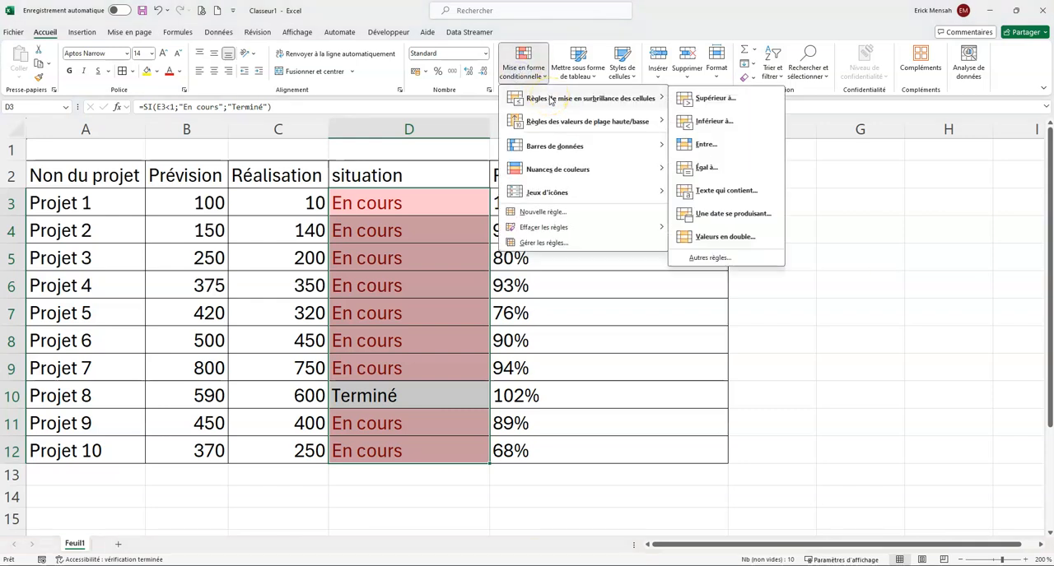
click(706, 170)
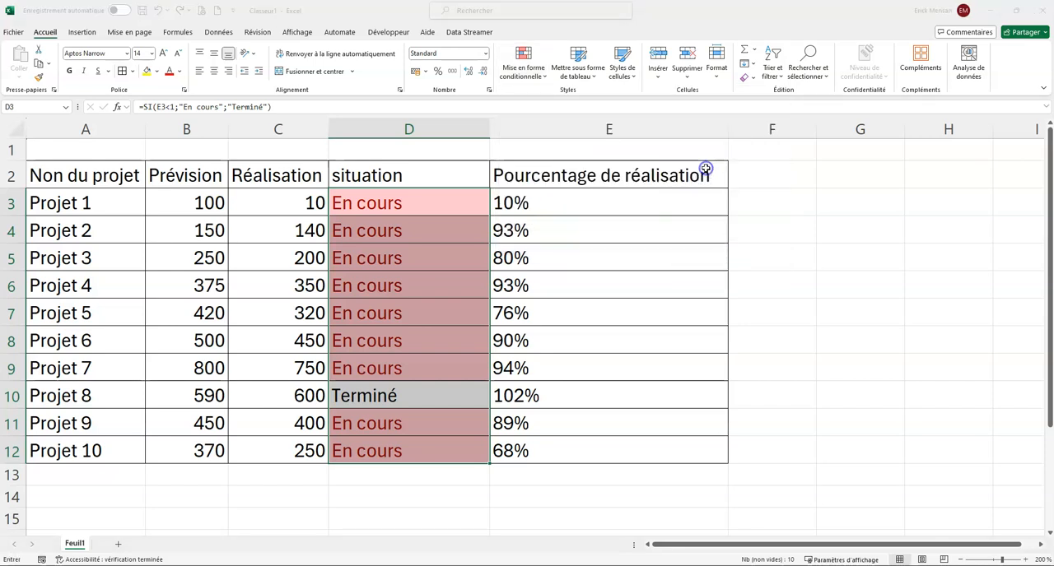
text(Ter)
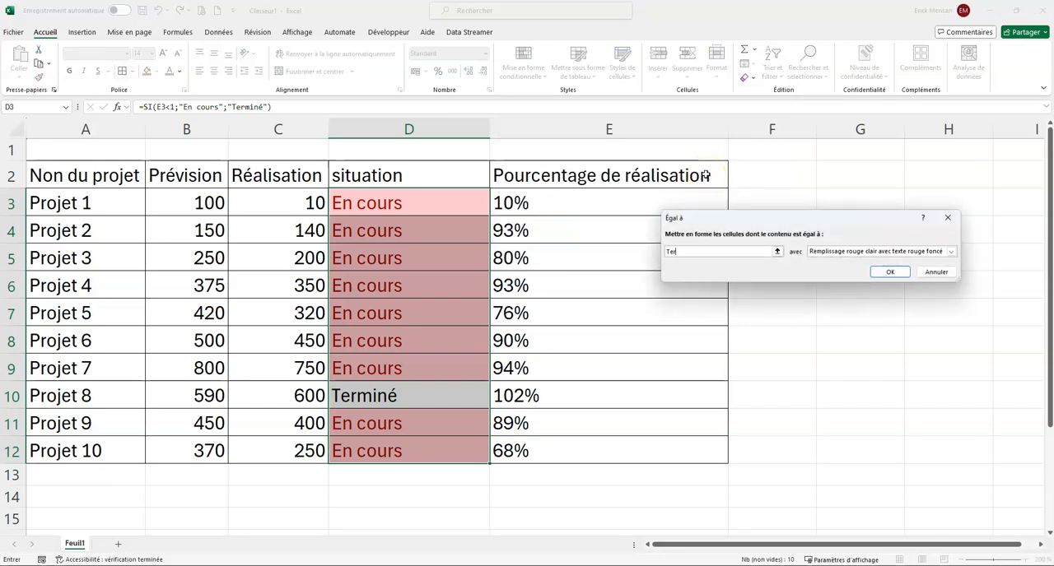
text(miné)
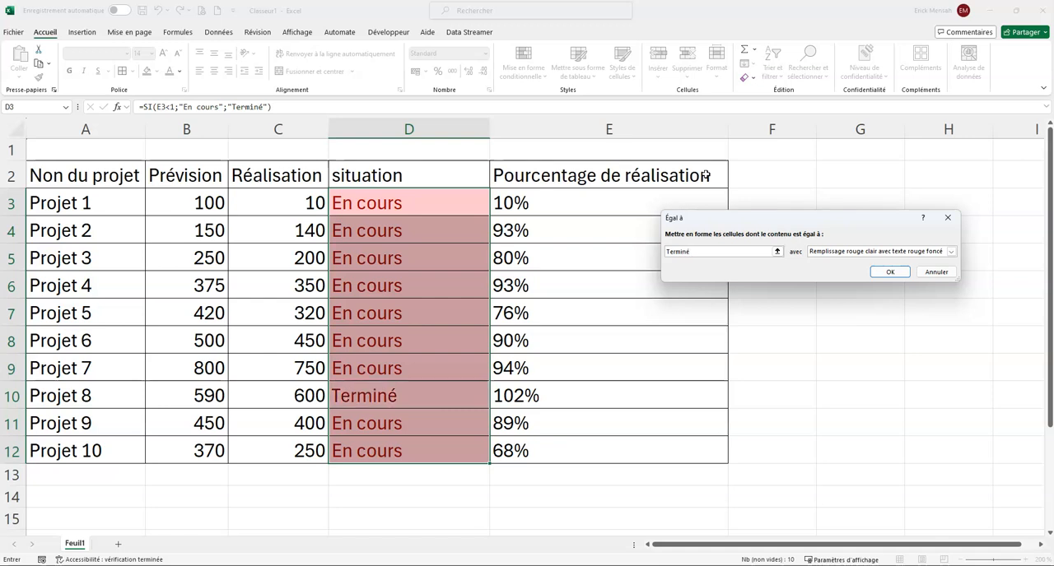
click(950, 252)
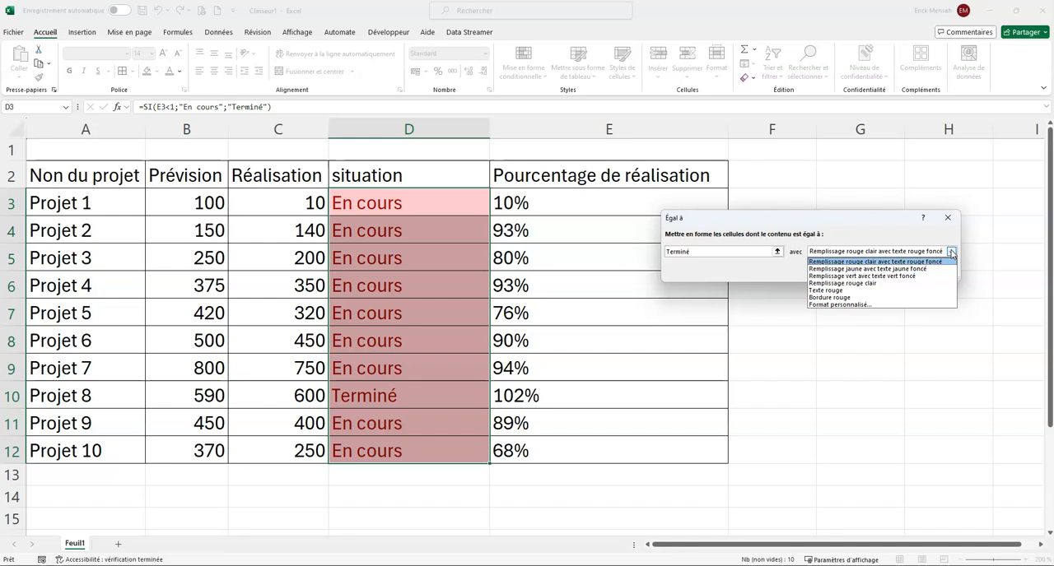
click(917, 277)
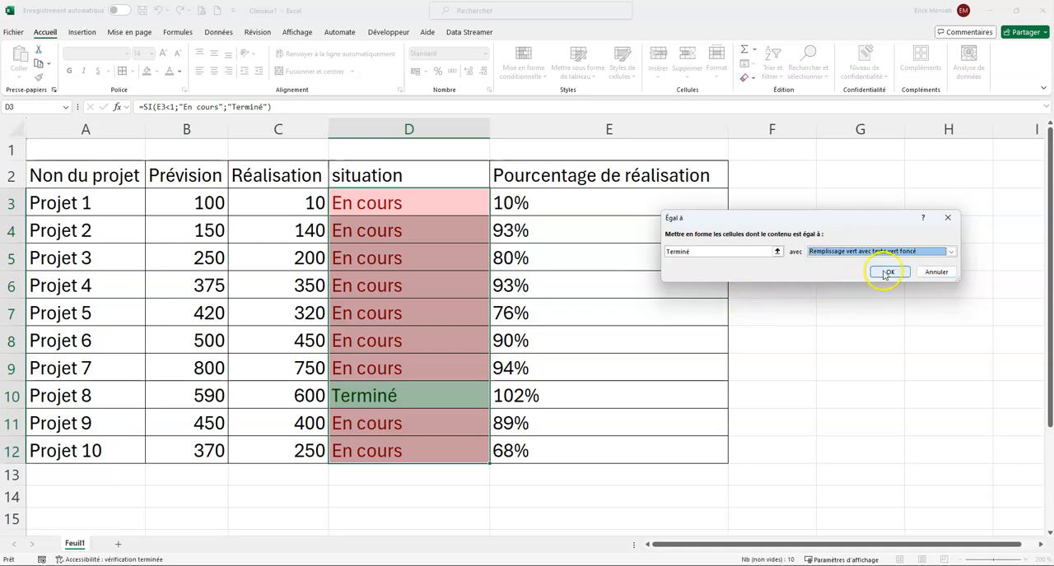
click(882, 270)
click(698, 331)
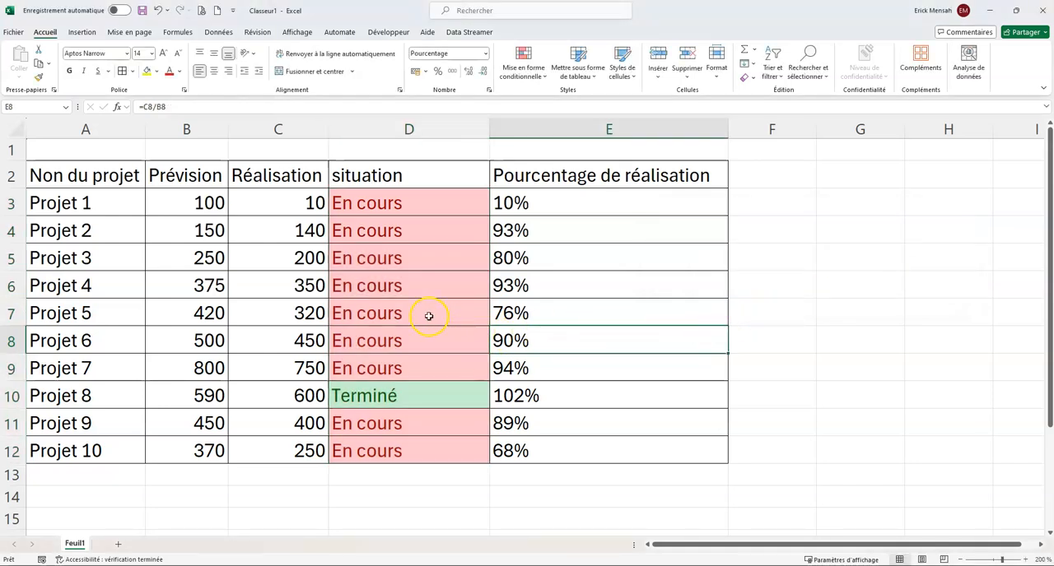
- Set the Réalisation value of Projet 1 in C3 to 150
click(299, 205)
text(150)
key(Return)
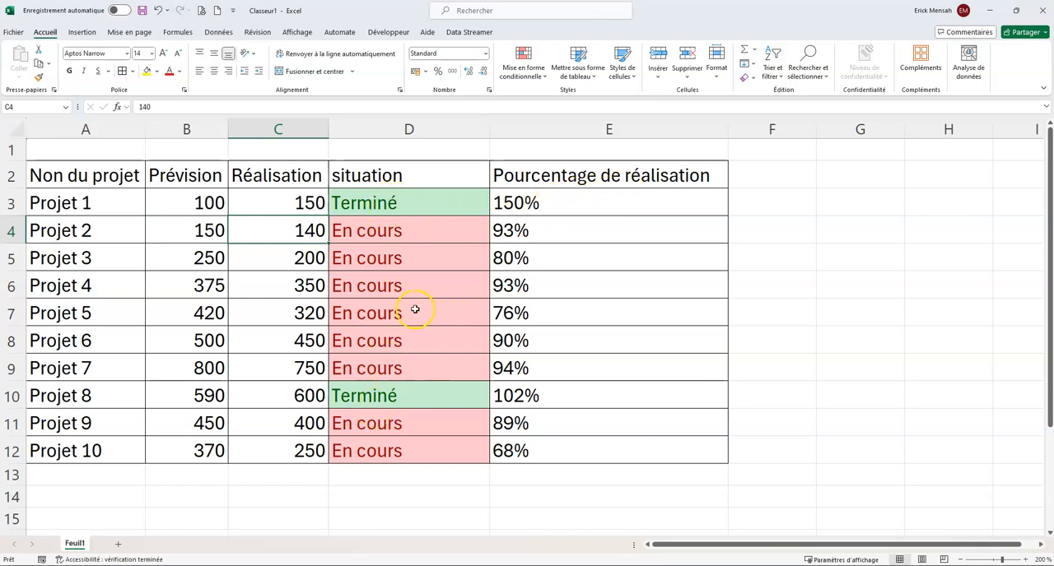
- Start a new conditional formatting rule for the percentages in E3:E12 using the "Barre de données" style
drag(553, 203, 560, 447)
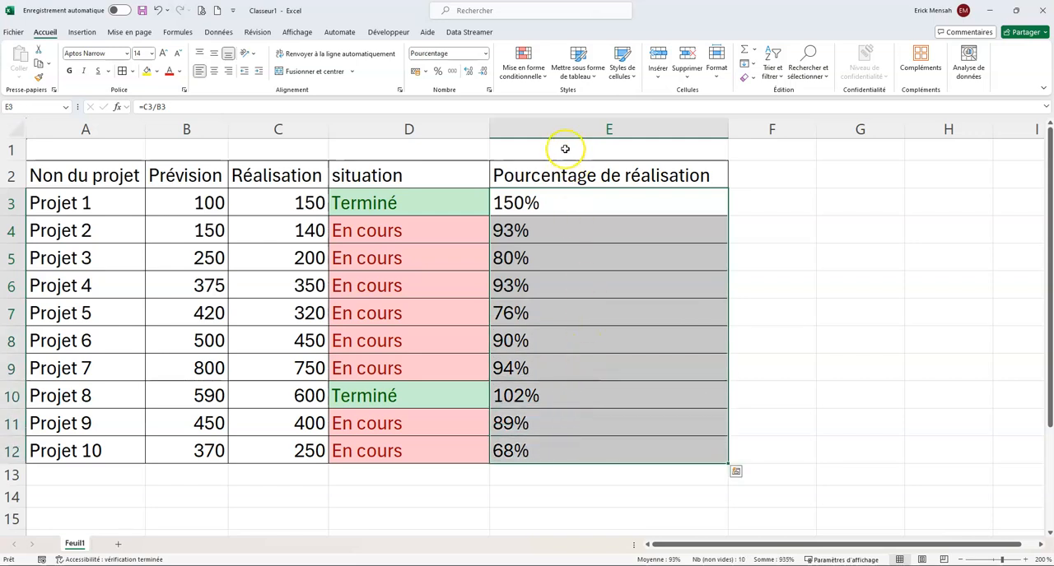
click(545, 76)
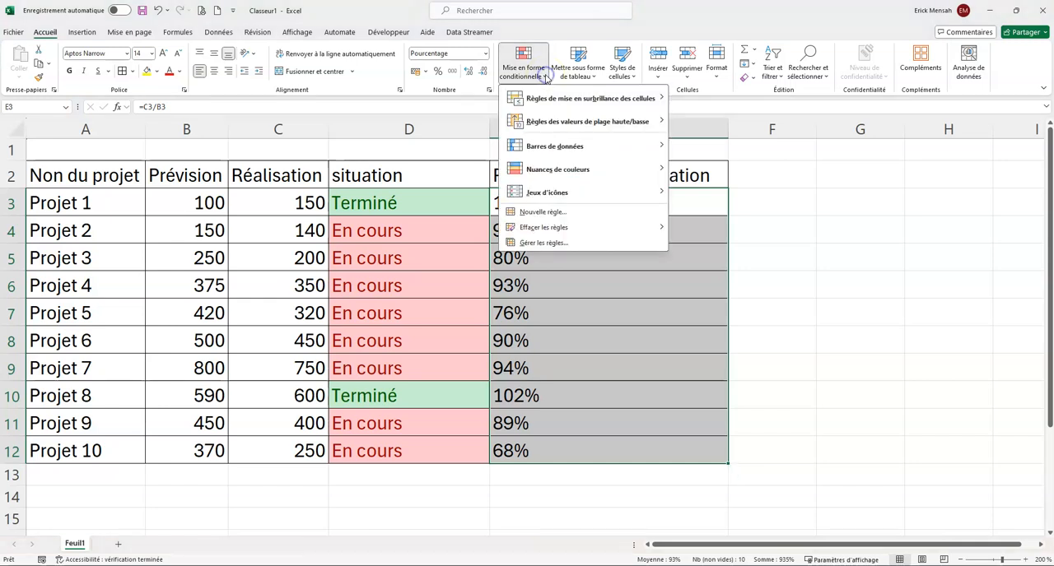
click(559, 216)
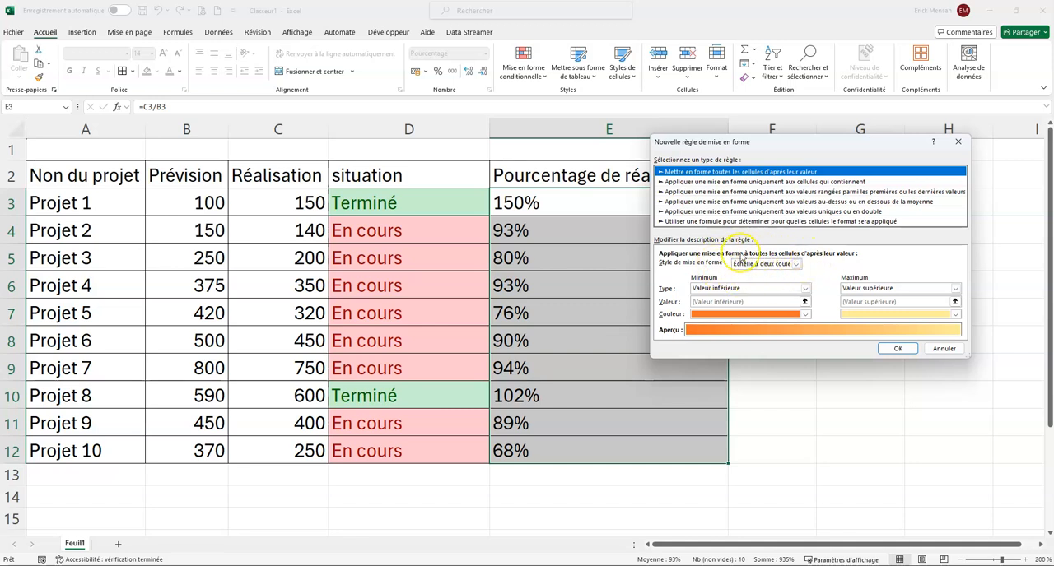
click(796, 264)
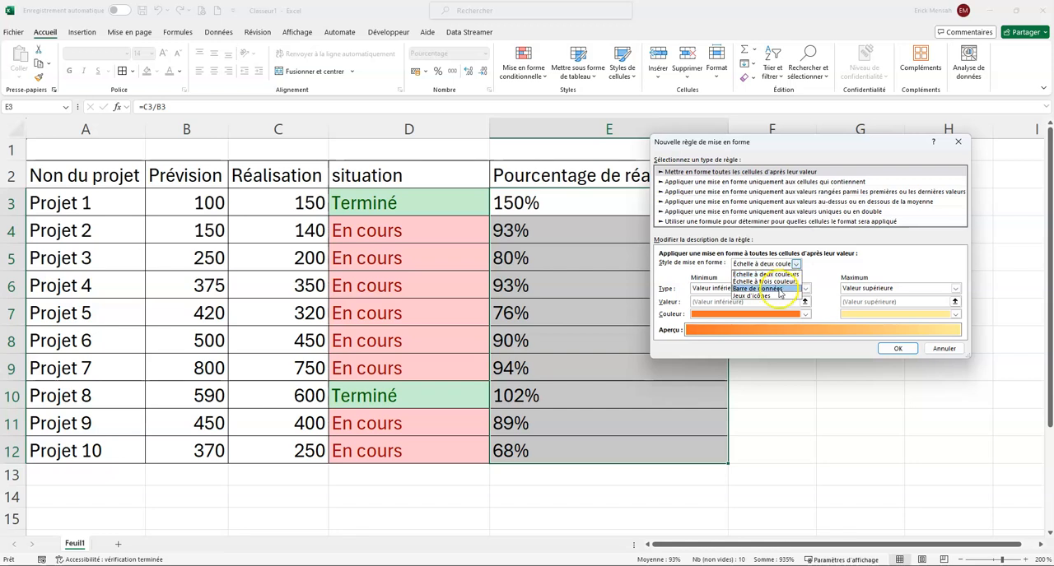
click(778, 289)
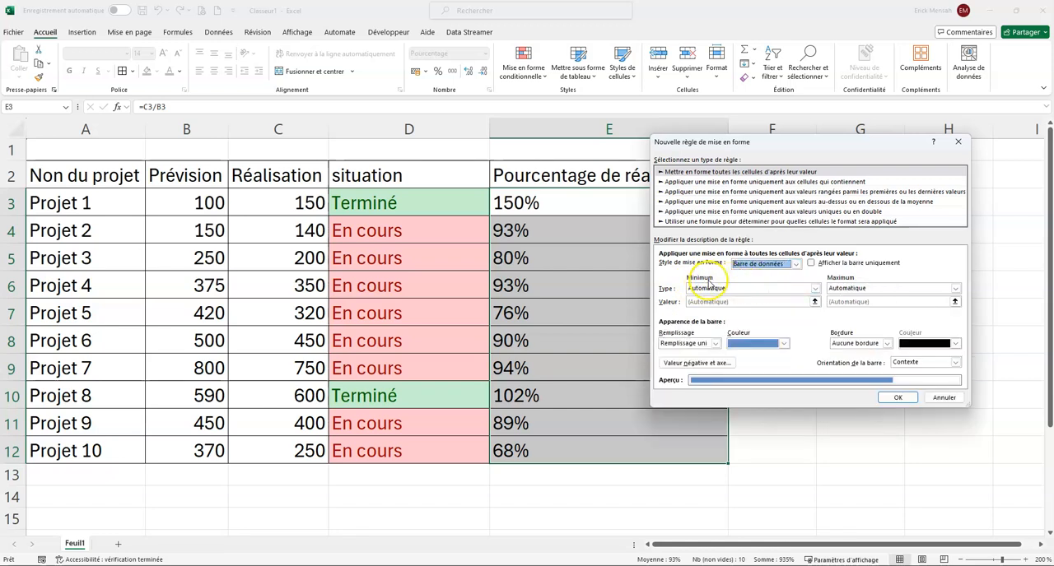
- Set the data bar's minimum to type Nombre with value 0 and its maximum to type Nombre with value 1
click(814, 289)
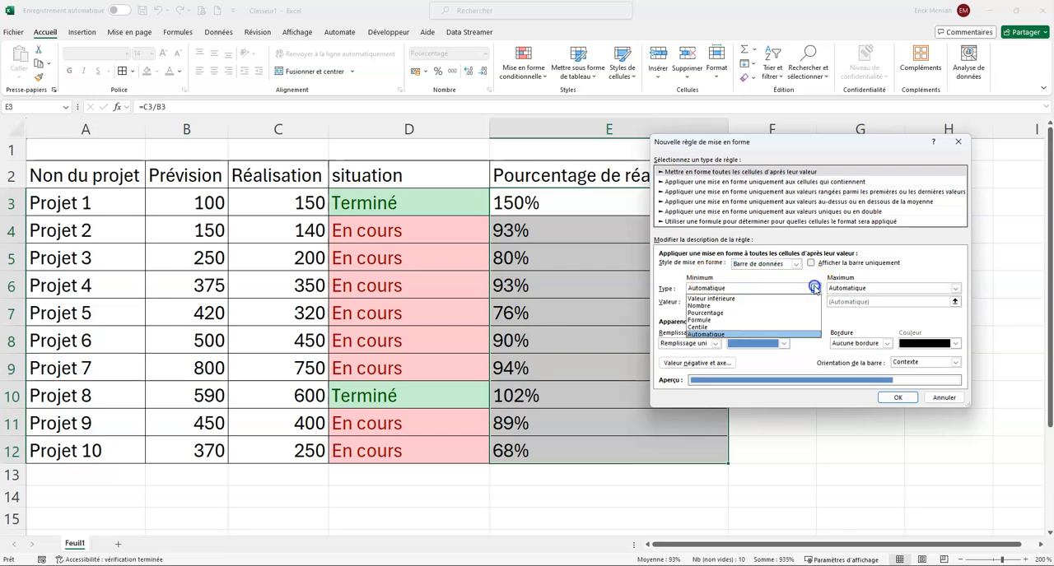
click(753, 305)
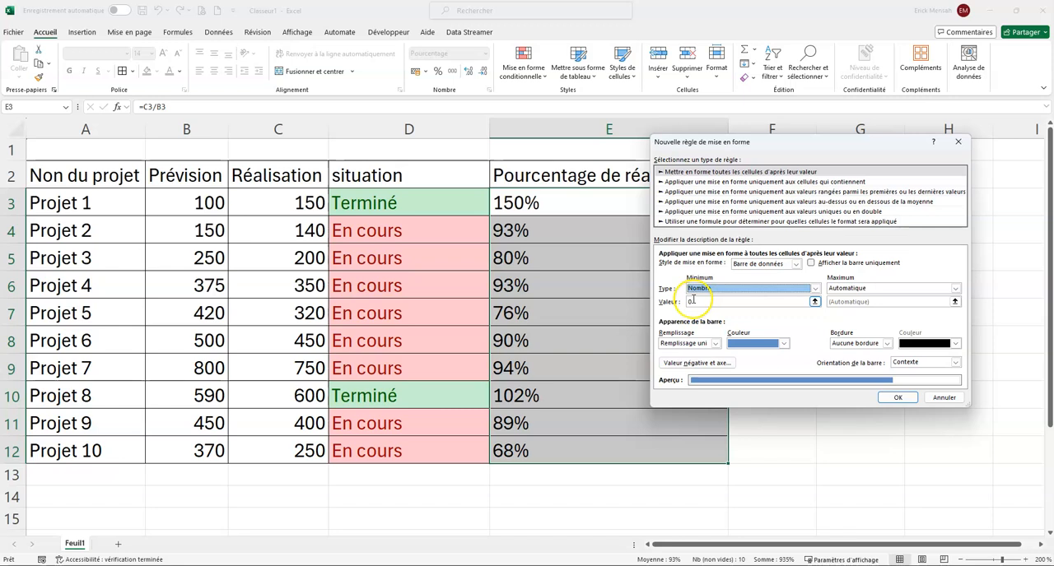
click(956, 288)
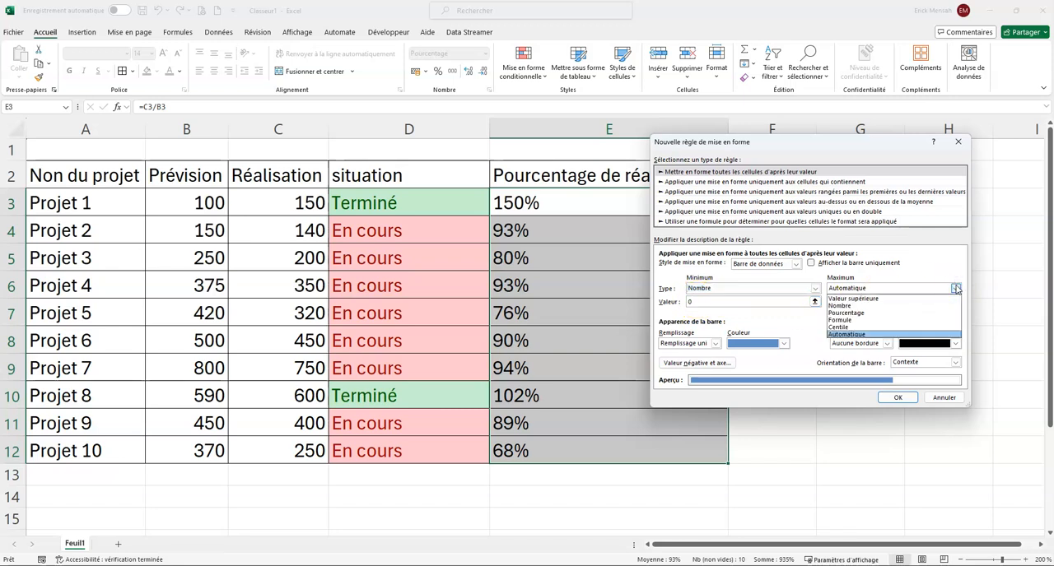
click(882, 306)
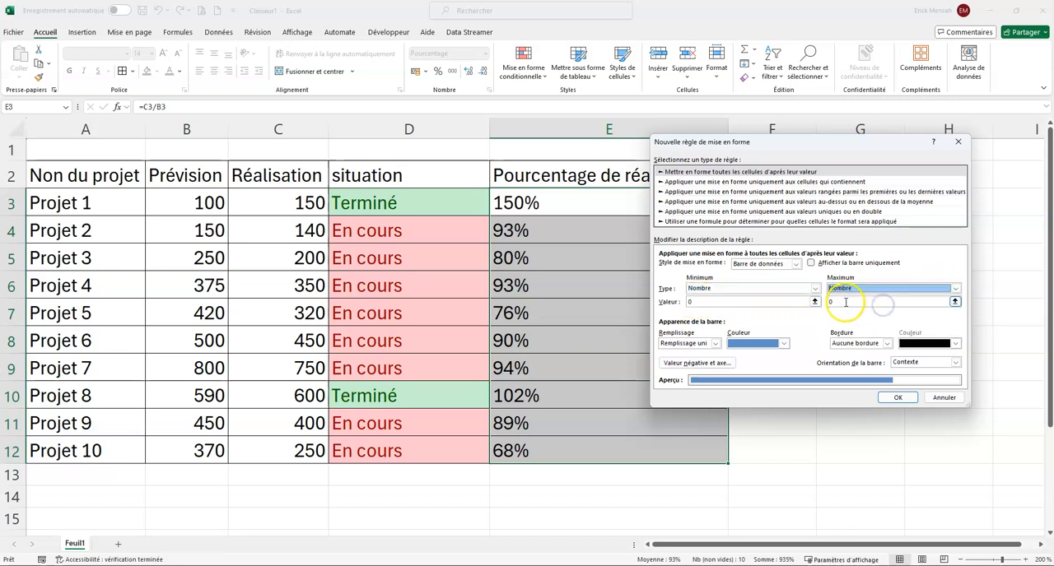
click(846, 303)
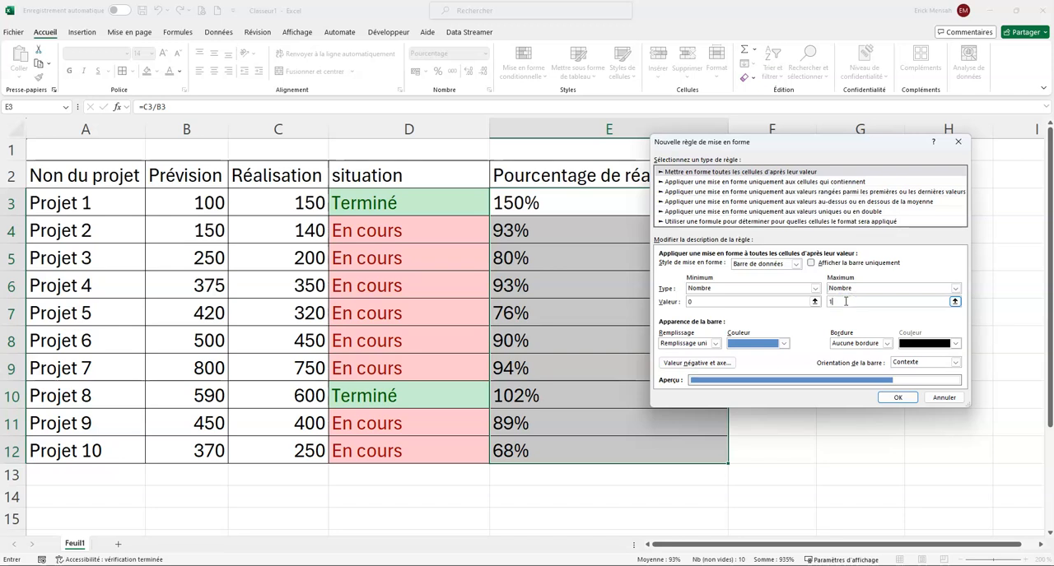
click(894, 400)
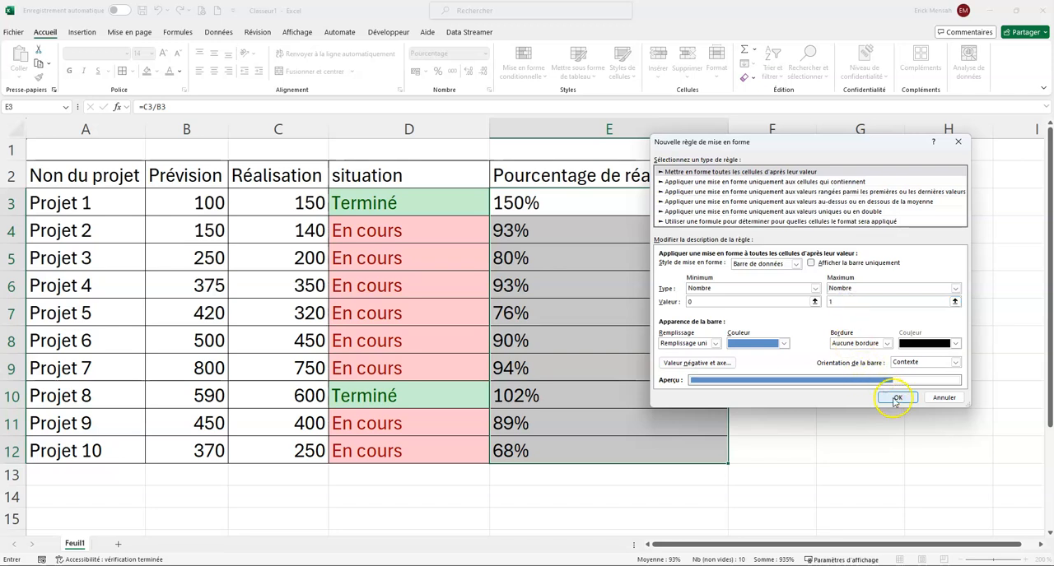
- Set the data bar colour to "Vert, Accentuation6, plus sombre 25 %" and apply the rule
click(783, 343)
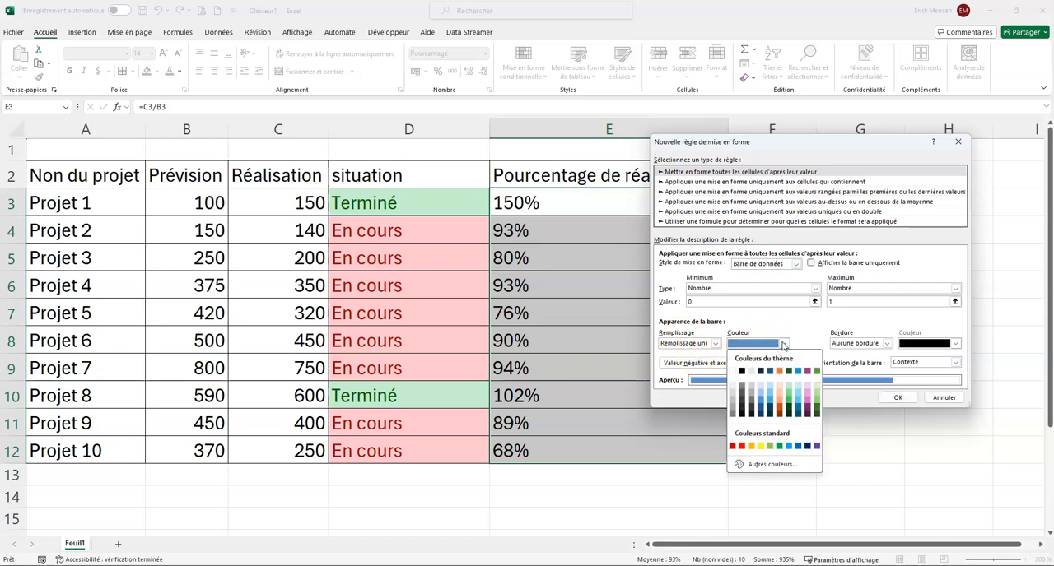
click(789, 372)
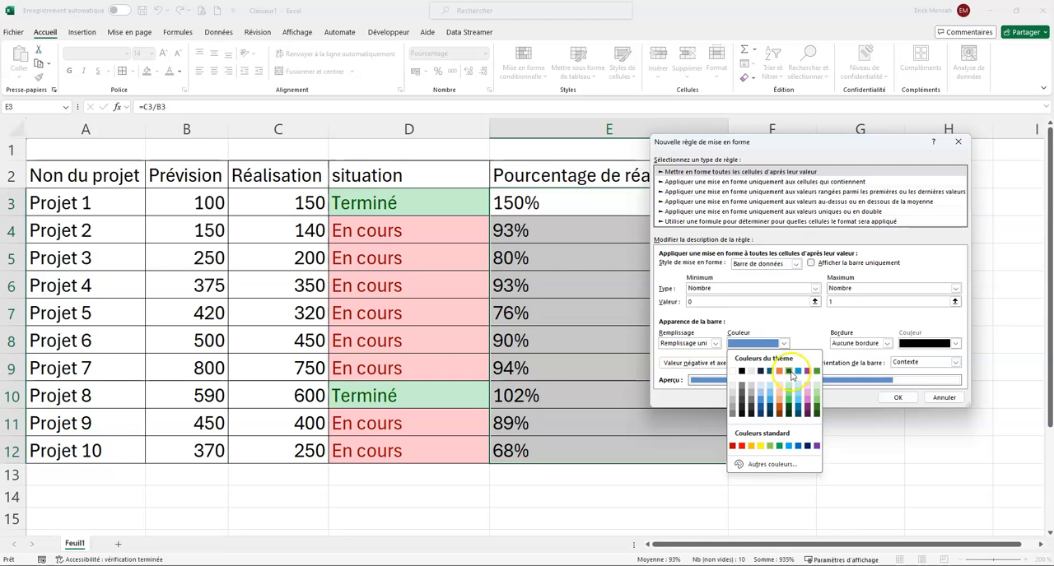
click(817, 409)
click(899, 399)
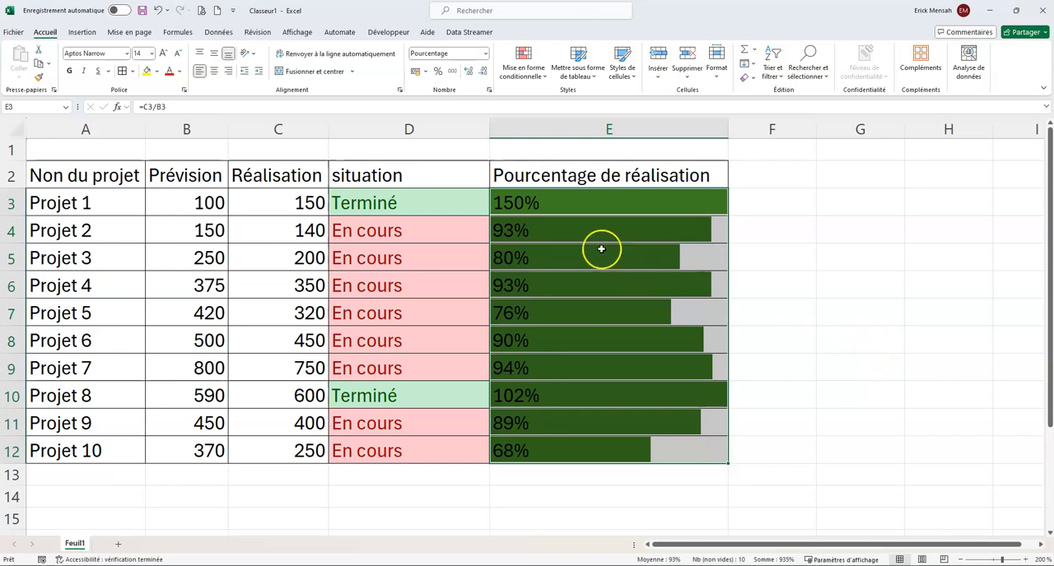
- Set the Réalisation value of Projet 1 in C3 to 10
click(407, 205)
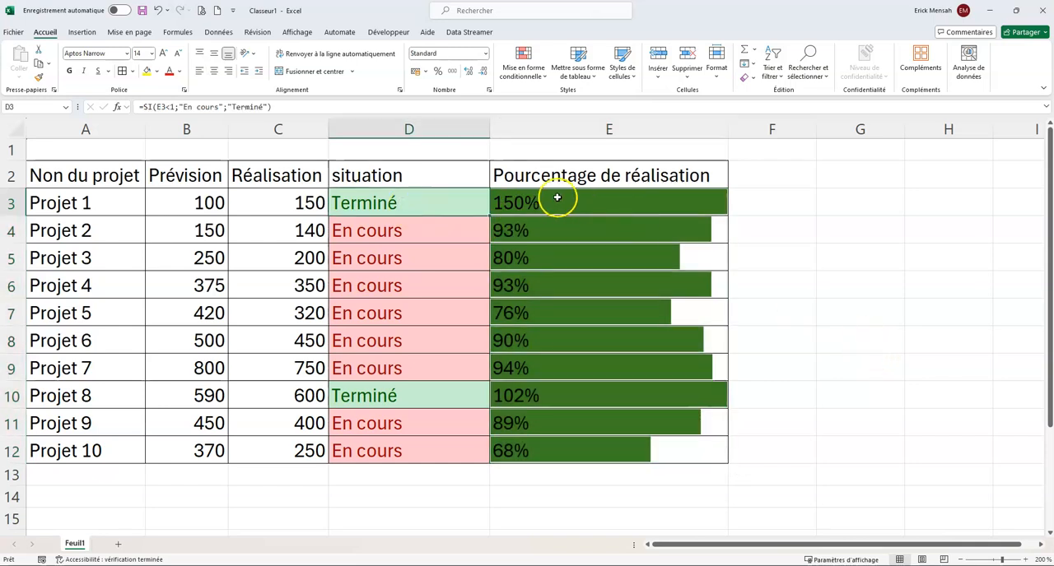
click(310, 203)
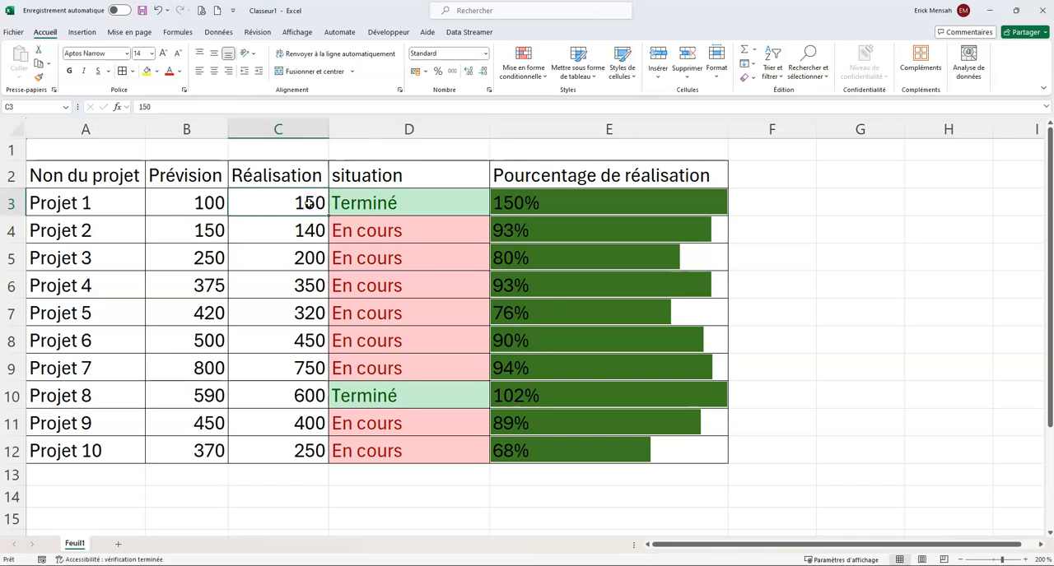
text(10)
key(Return)
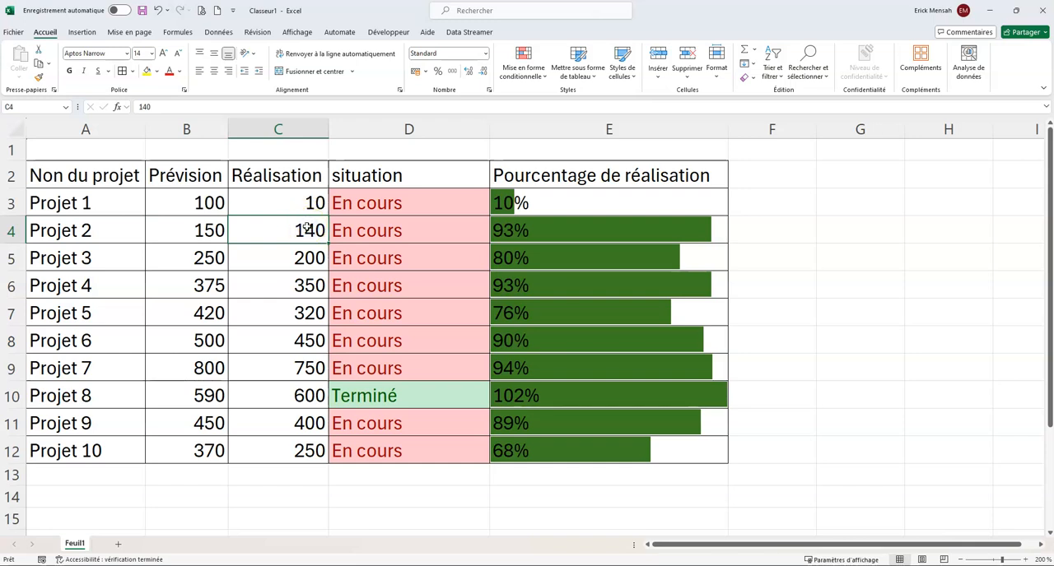
- Set the Réalisation value of Projet 2 in C4 to 150
text(10)
key(BackSpace)
key(BackSpace)
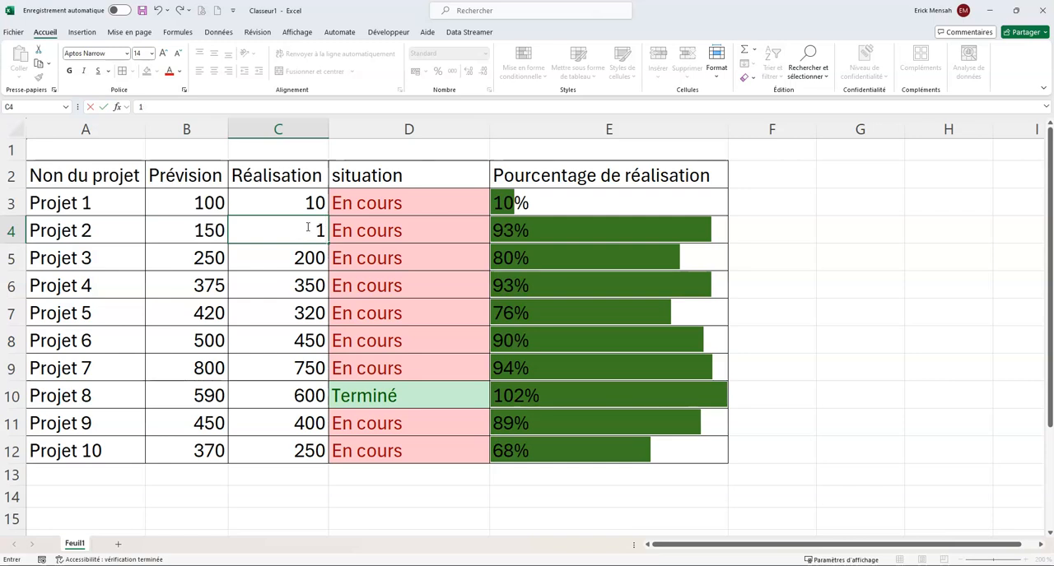
text(150)
key(BackSpace)
key(BackSpace)
key(BackSpace)
text(50)
key(Return)
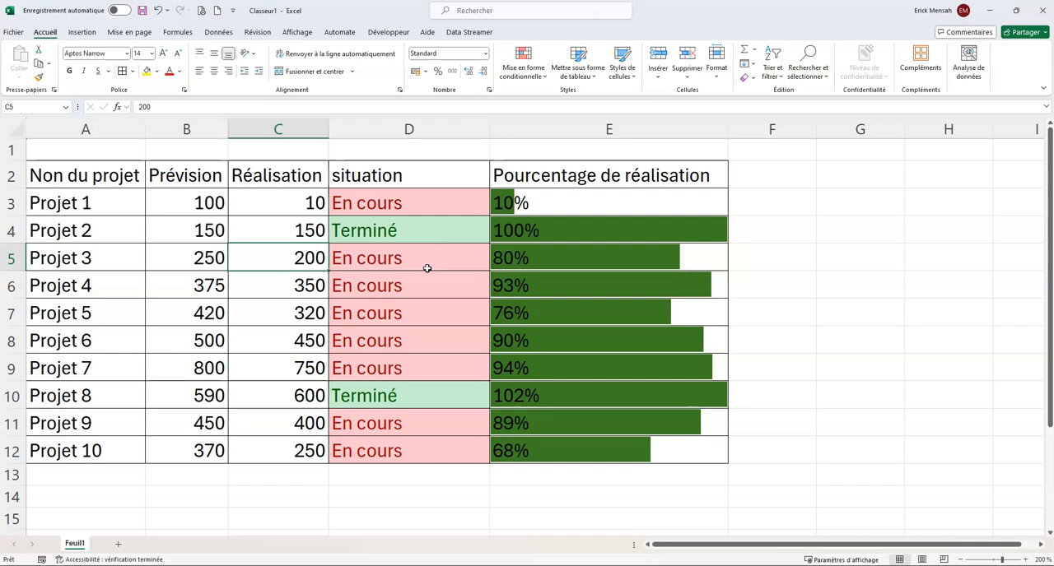
- Set the Réalisation value of Projet 3 in C5 to 300
click(278, 268)
text(300)
key(Return)
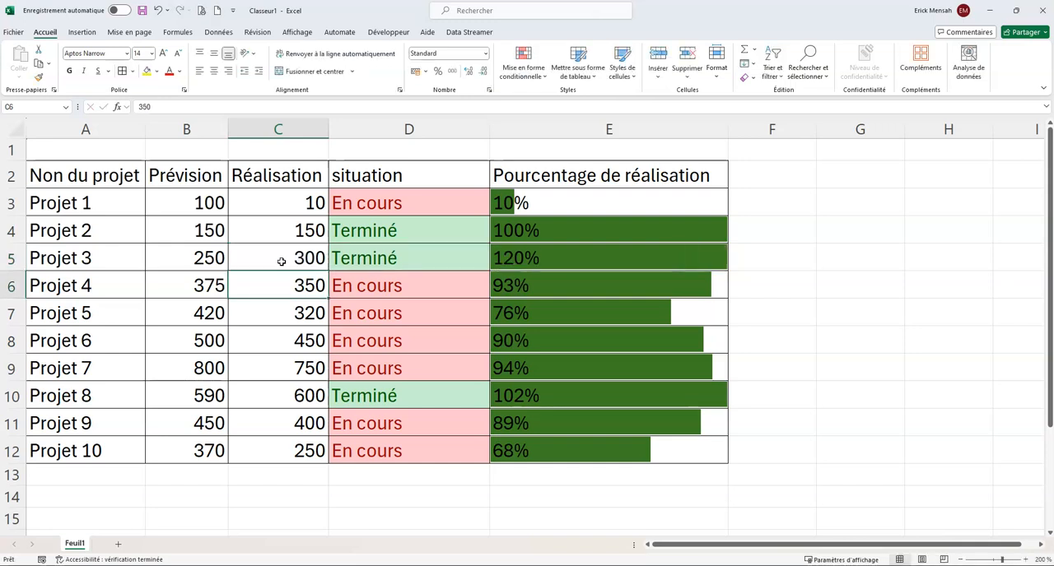